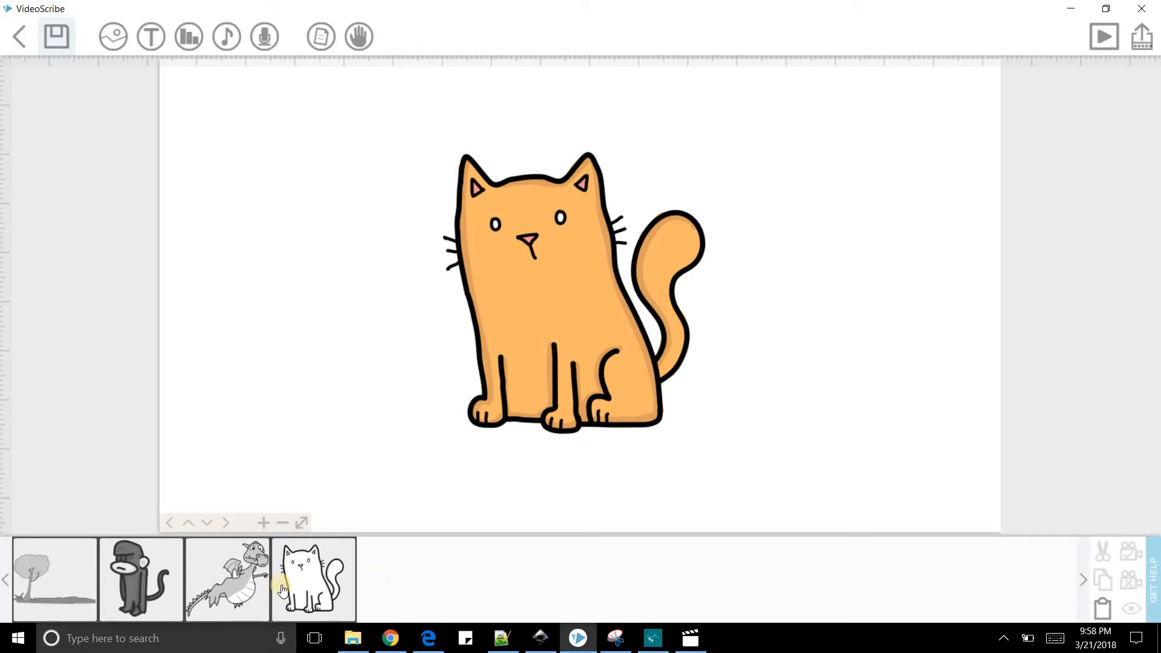
# - Set the dragon image's pause to 6 seconds and its transition to 2.5 seconds
pyautogui.moveTo(236, 590)
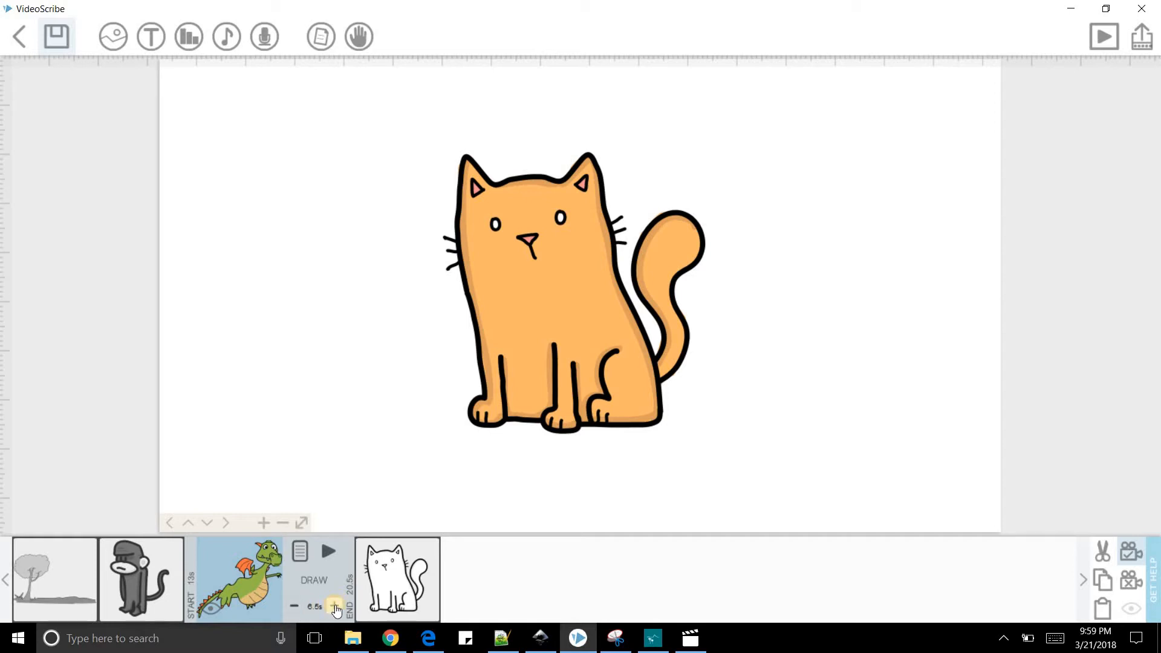
pyautogui.click(290, 555)
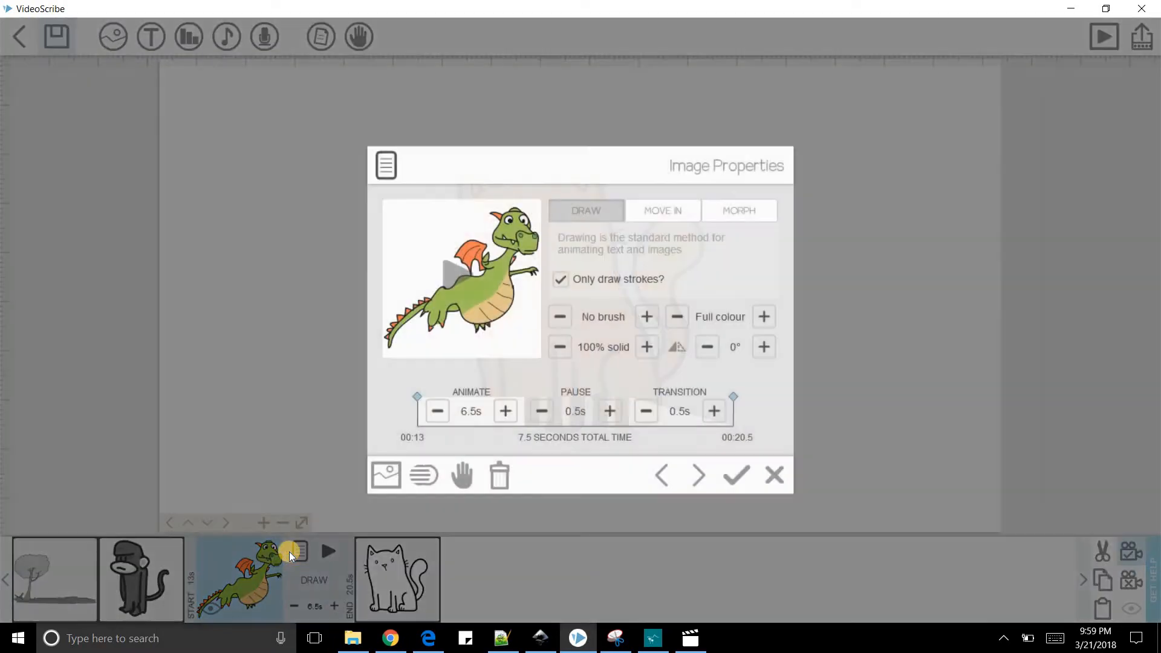
pyautogui.click(578, 411)
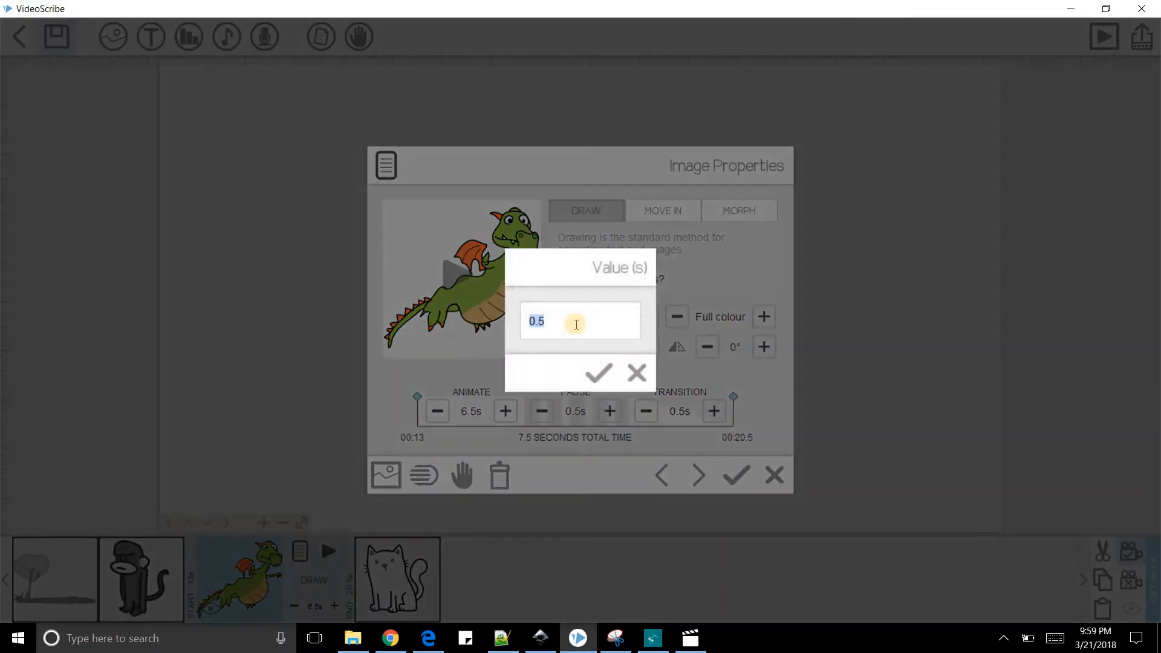
pyautogui.write('6')
pyautogui.click(594, 370)
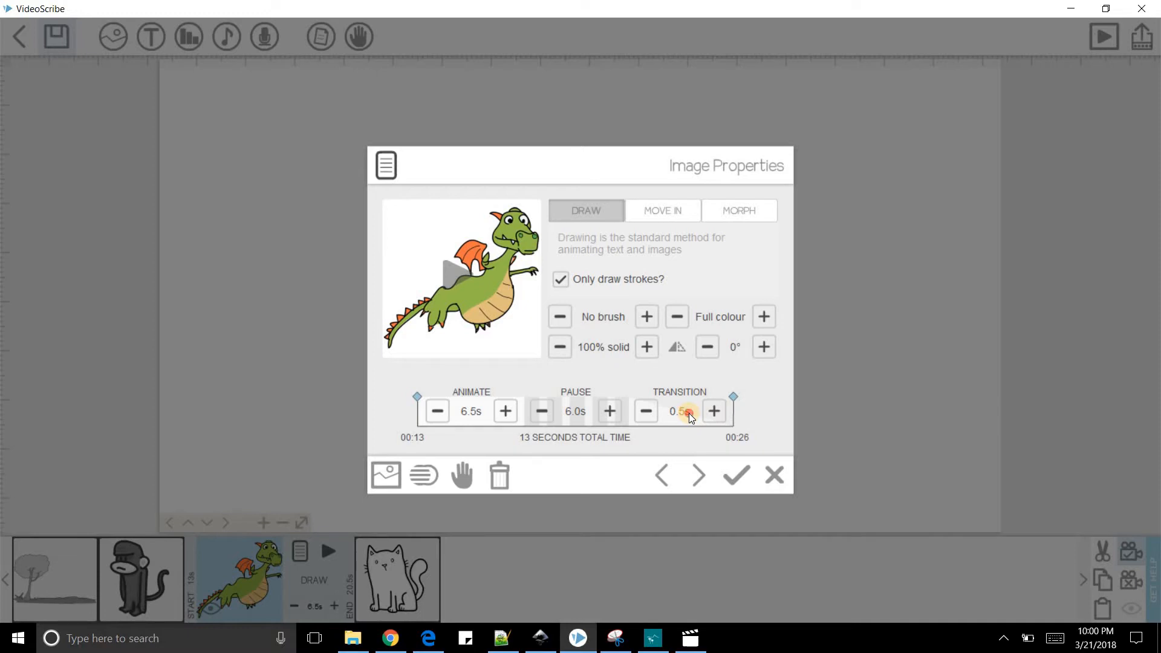
pyautogui.click(688, 412)
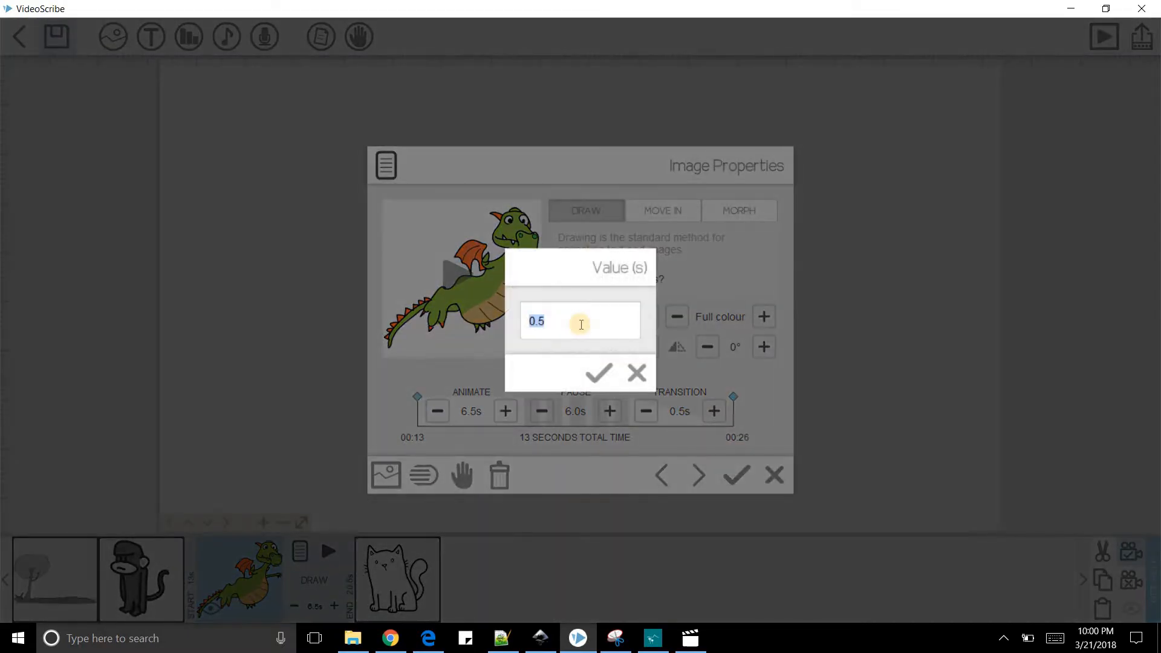
pyautogui.write('2.5')
pyautogui.click(599, 374)
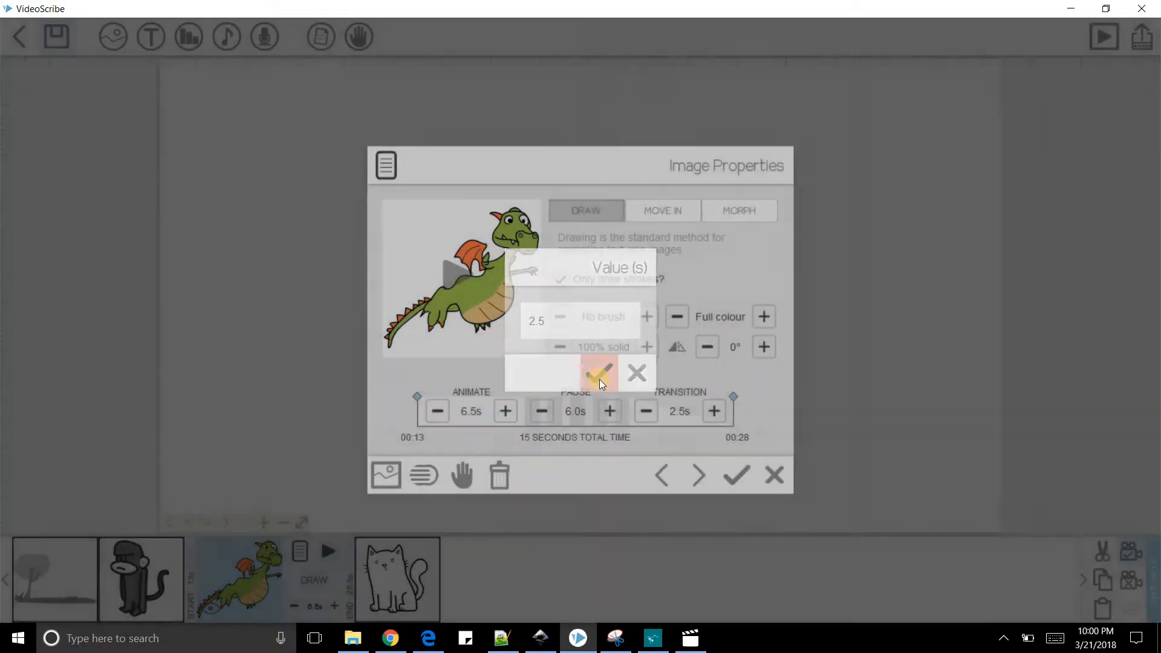
pyautogui.click(737, 474)
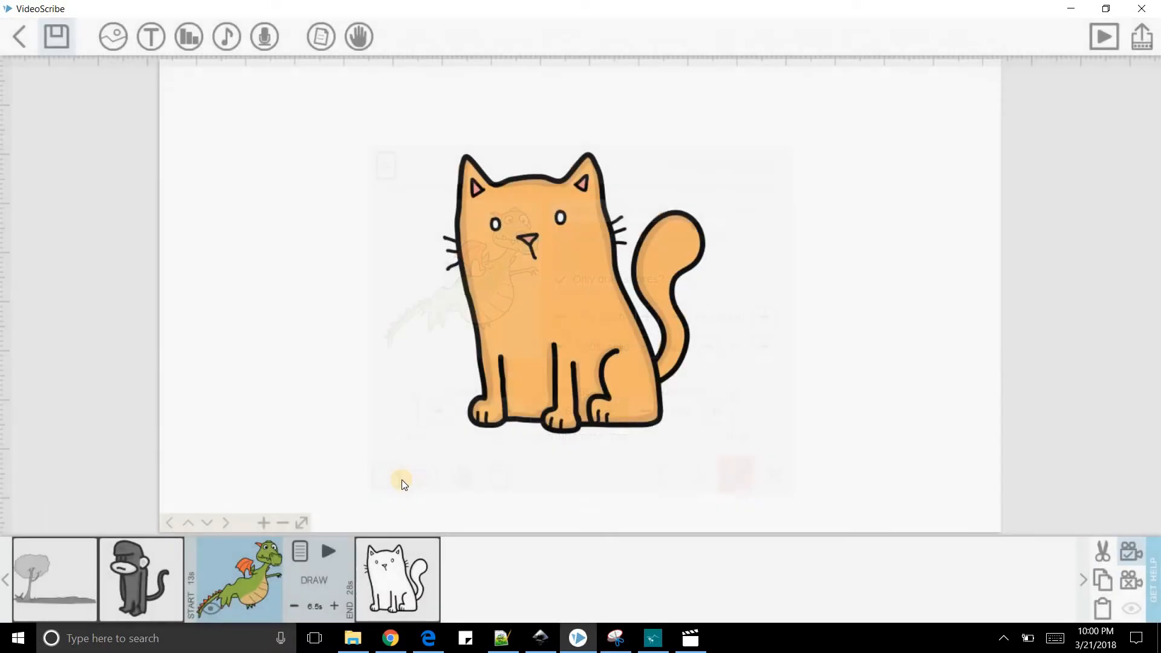
# - Preview the dragon's animation and review the timing in its image properties
pyautogui.click(330, 556)
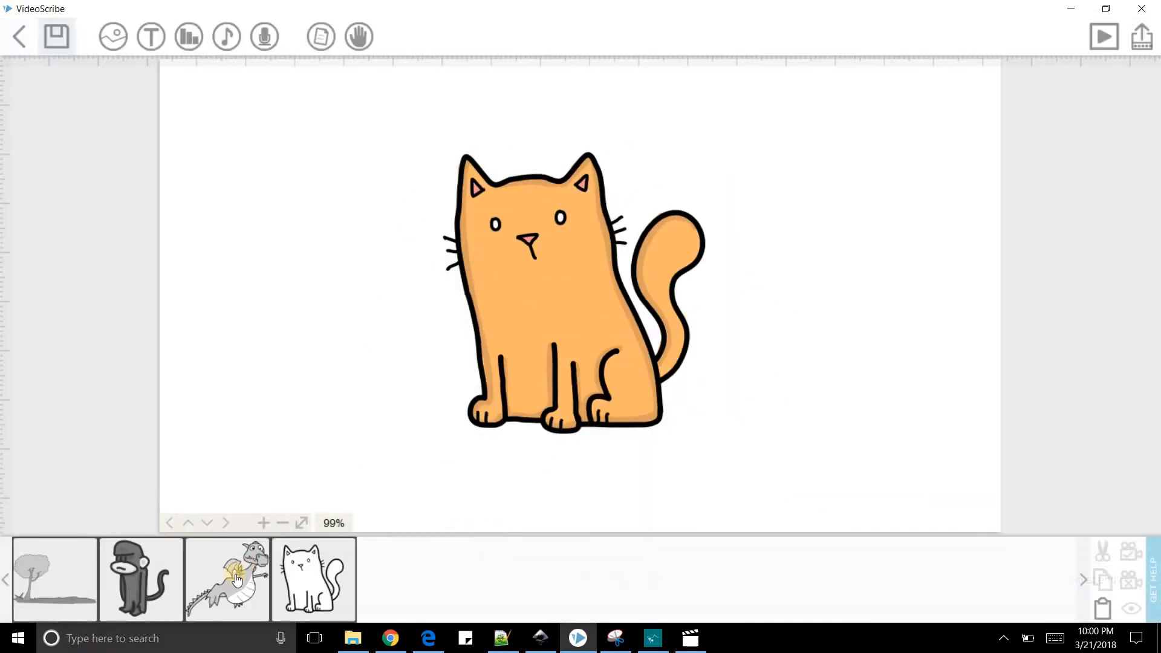
pyautogui.click(237, 579)
pyautogui.click(300, 552)
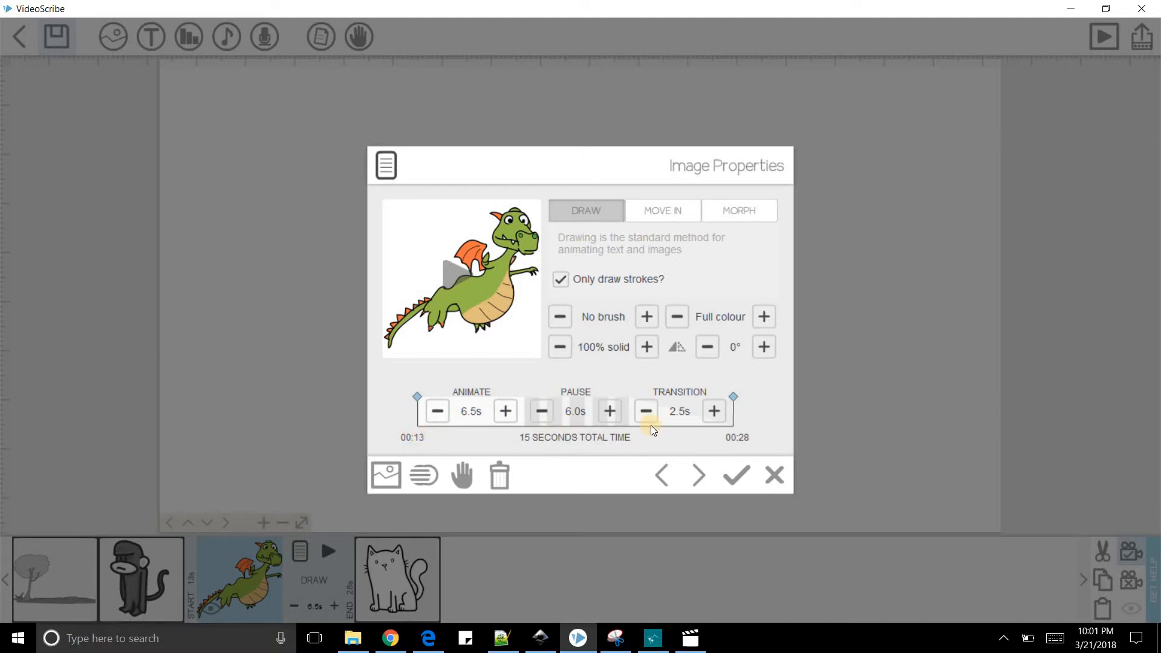
pyautogui.click(731, 474)
pyautogui.click(618, 571)
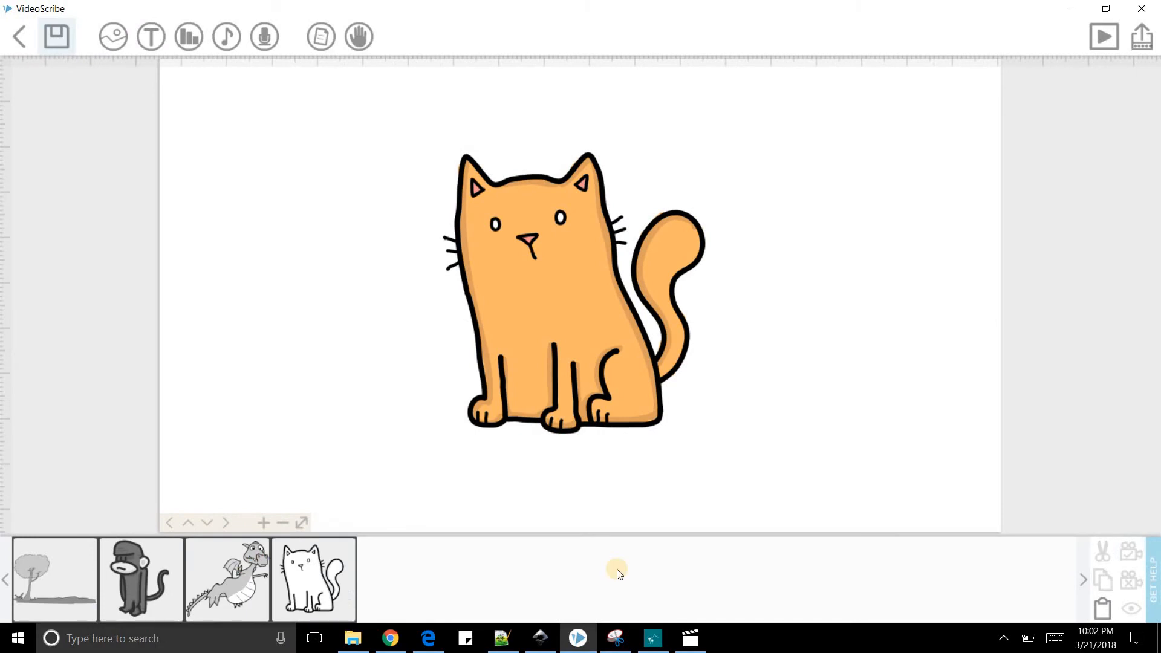
# - Copy the dragon element and paste the duplicate after the cat at the end of the timeline
pyautogui.click(304, 525)
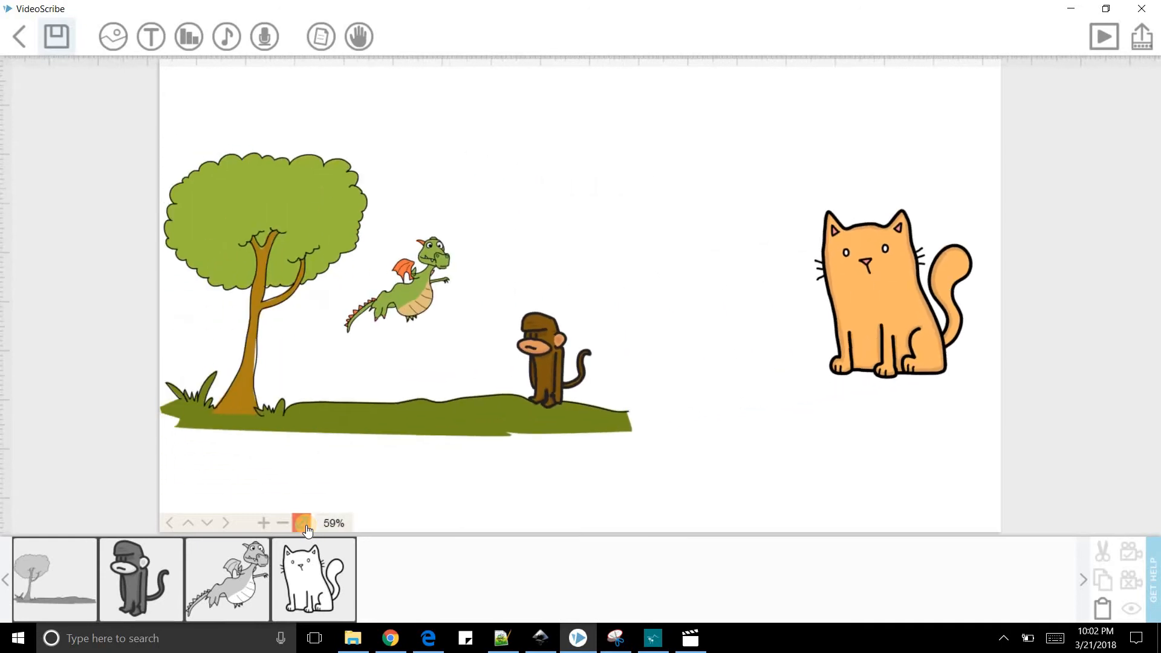
pyautogui.click(611, 497)
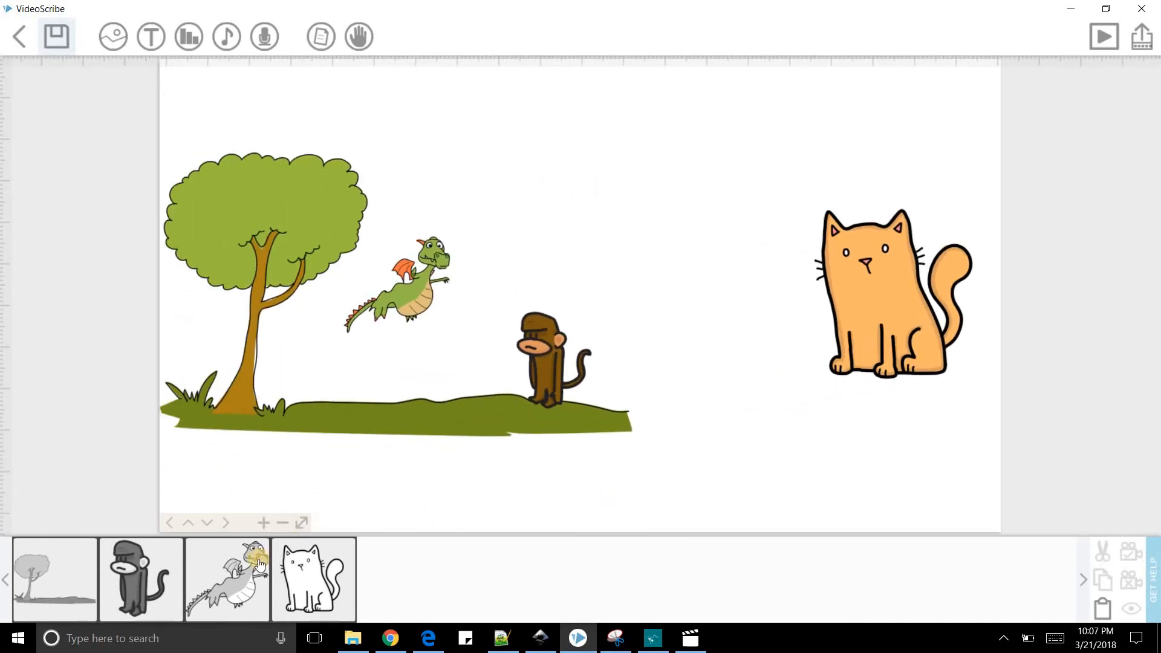
pyautogui.click(244, 574)
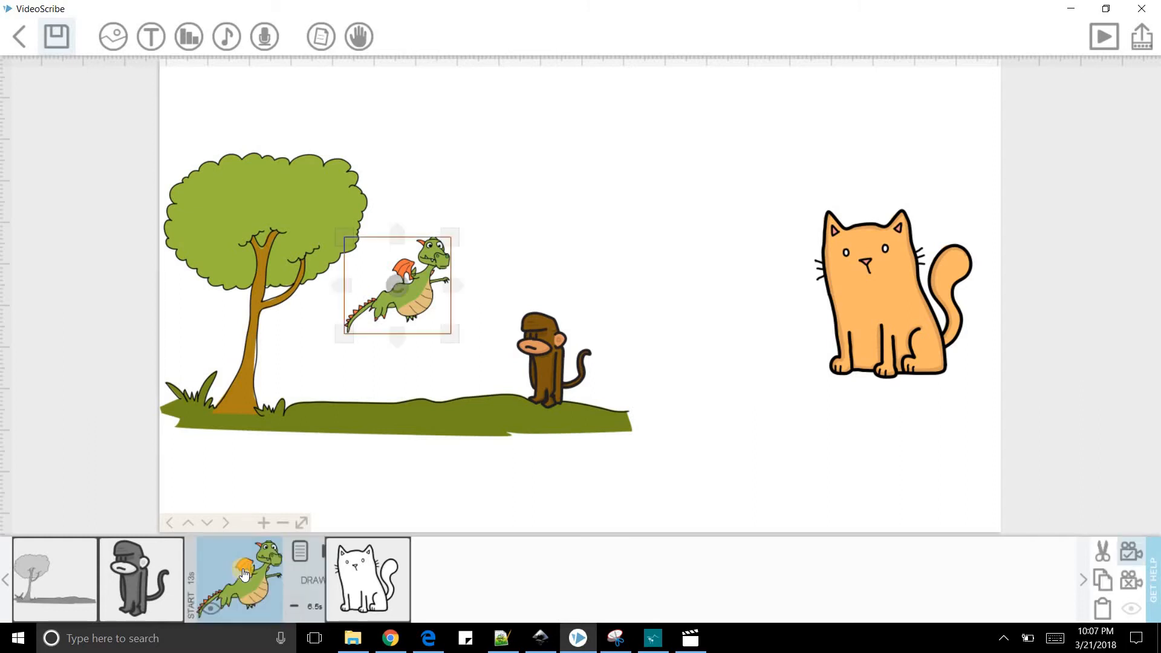
pyautogui.click(426, 582)
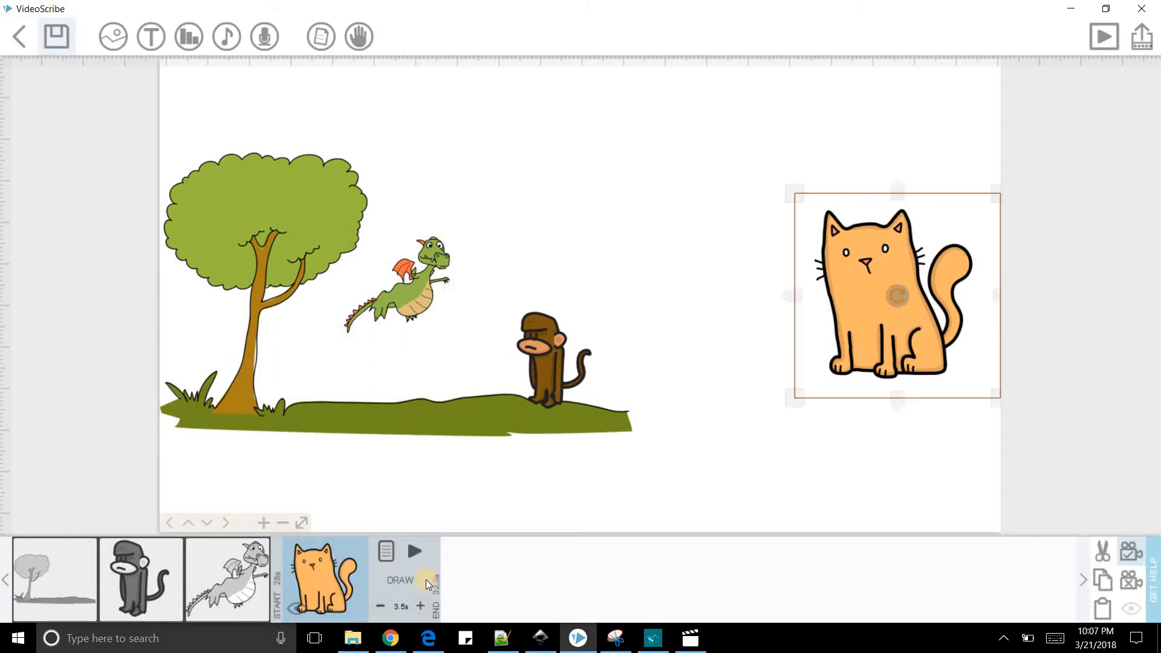
pyautogui.click(237, 596)
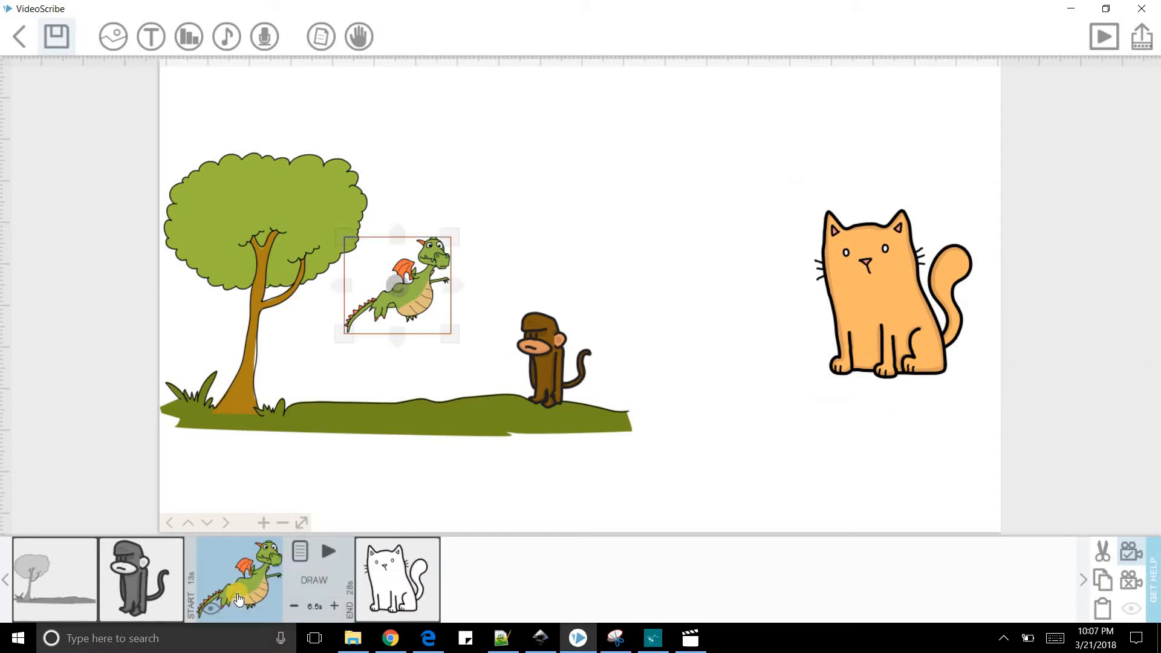
pyautogui.click(1098, 581)
pyautogui.click(425, 570)
pyautogui.click(1099, 607)
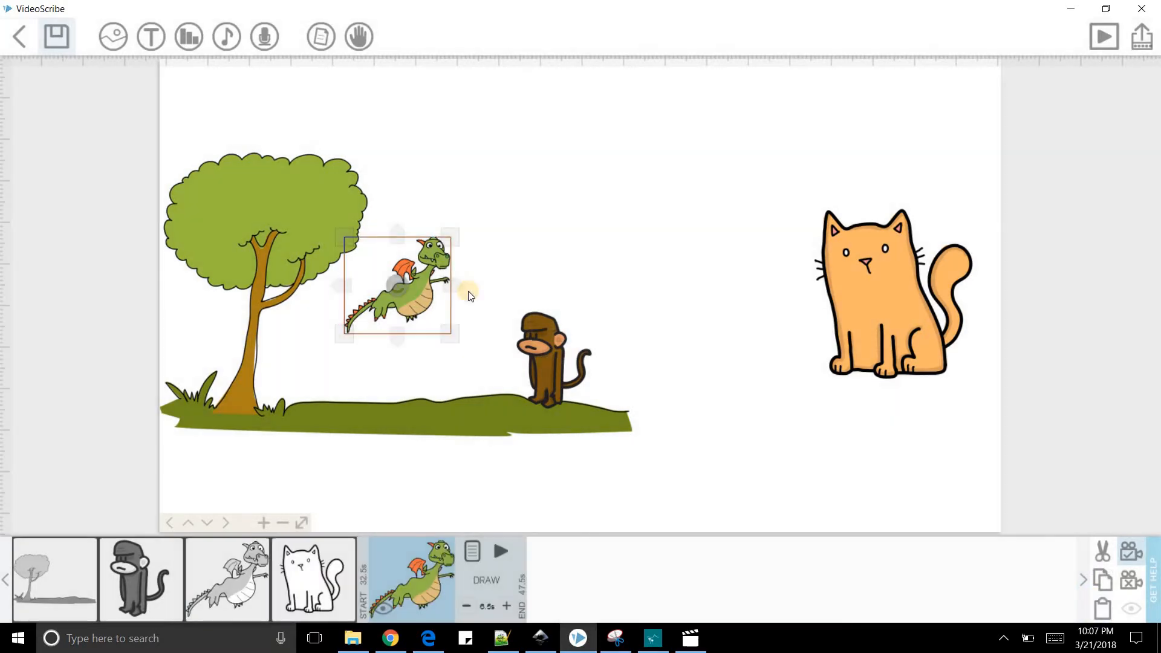
# - Move the duplicate dragon above the monkey on the canvas and check its image properties
pyautogui.moveTo(428, 296); pyautogui.dragTo(635, 231)
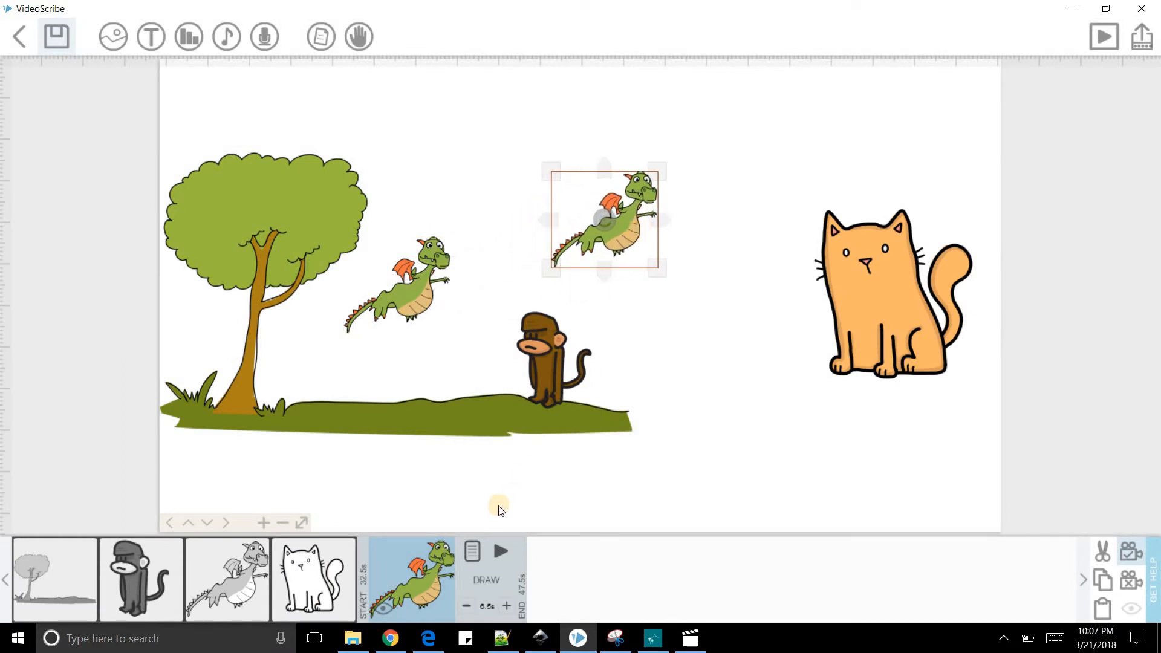
pyautogui.click(478, 551)
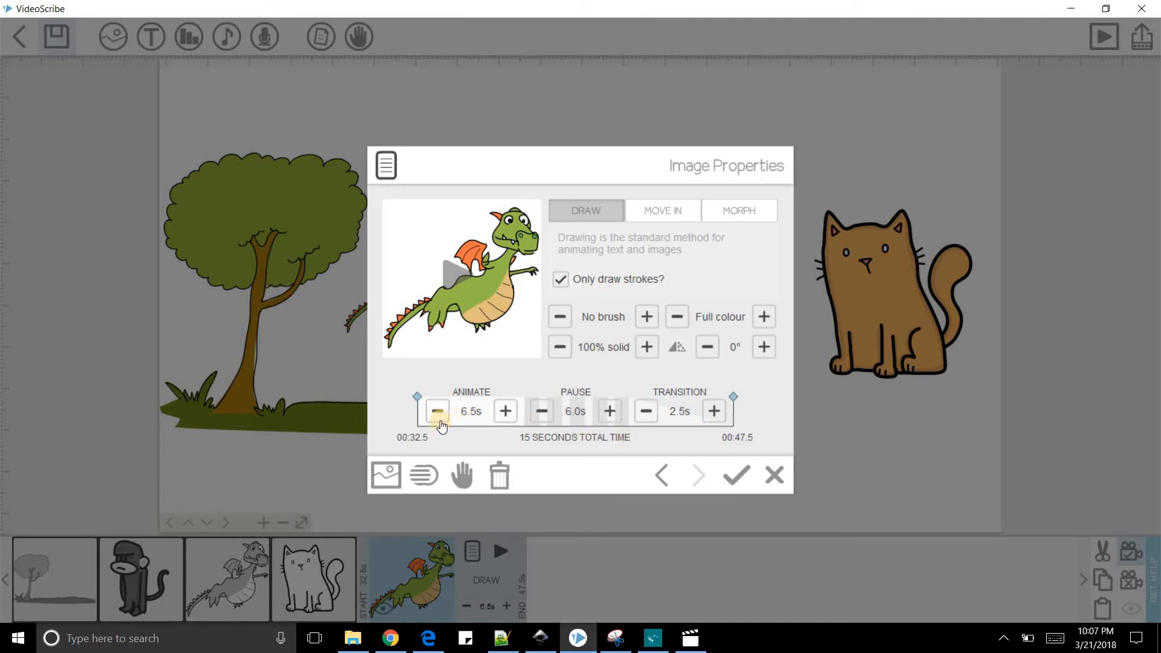
pyautogui.click(780, 475)
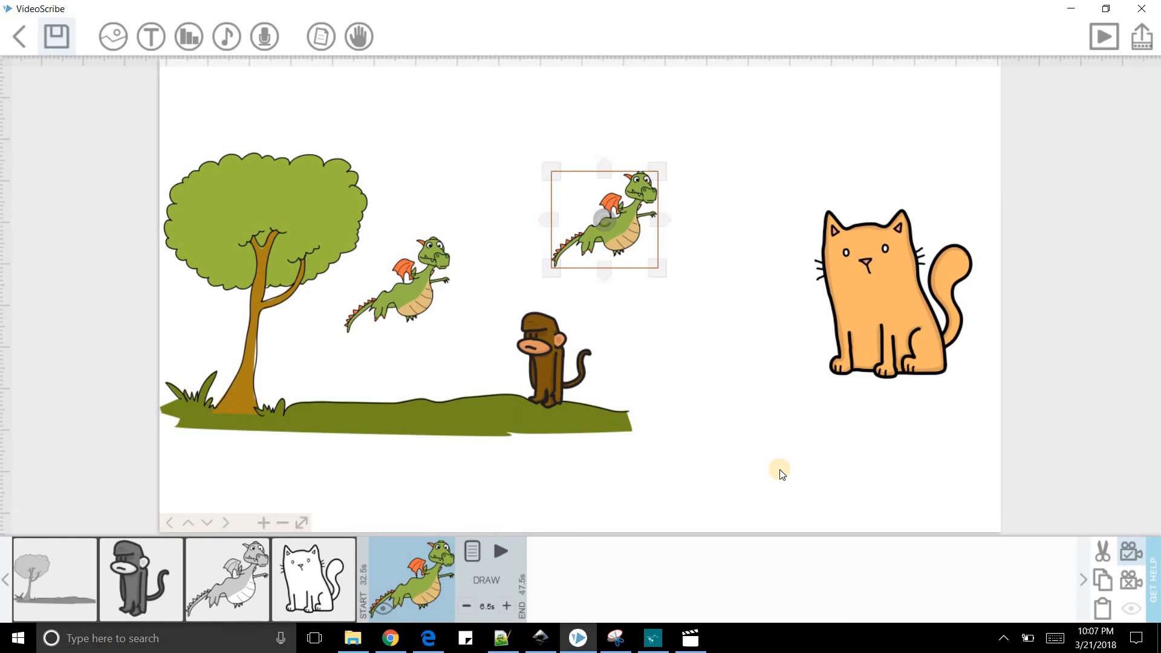
# - Add the text "This is part 2 of VideoScribe Tutorial" right after the monkey in the timeline
pyautogui.click(138, 566)
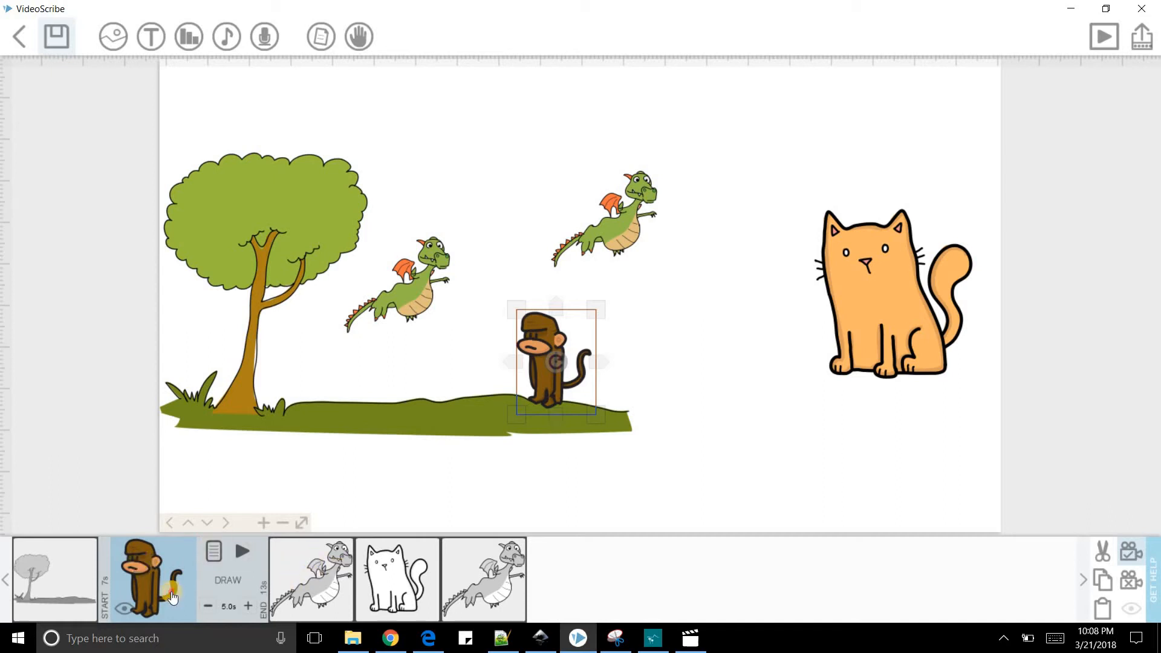
pyautogui.click(158, 47)
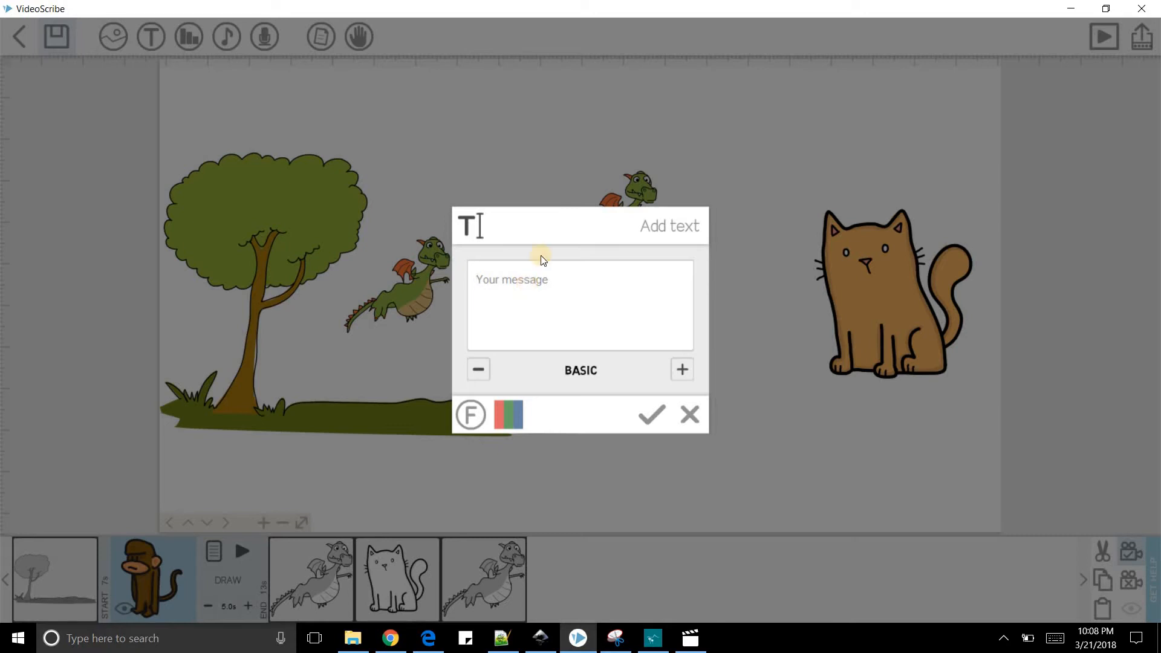
pyautogui.write('This is part 2 of VideoScribe Tutor')
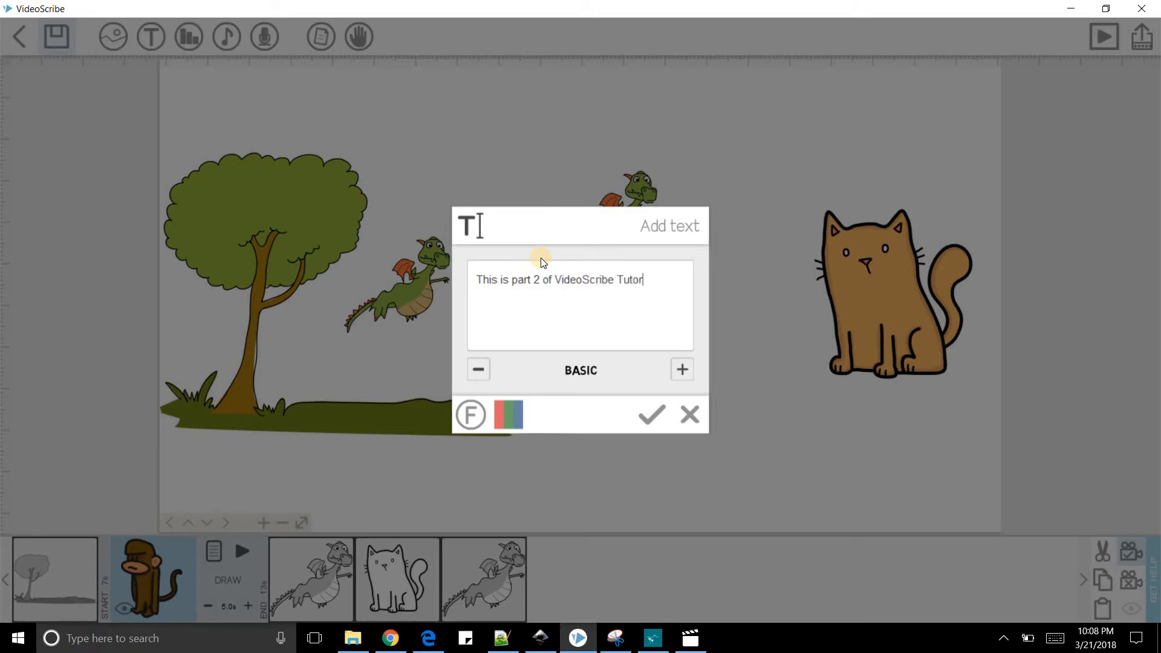
pyautogui.write('ial')
pyautogui.click(640, 416)
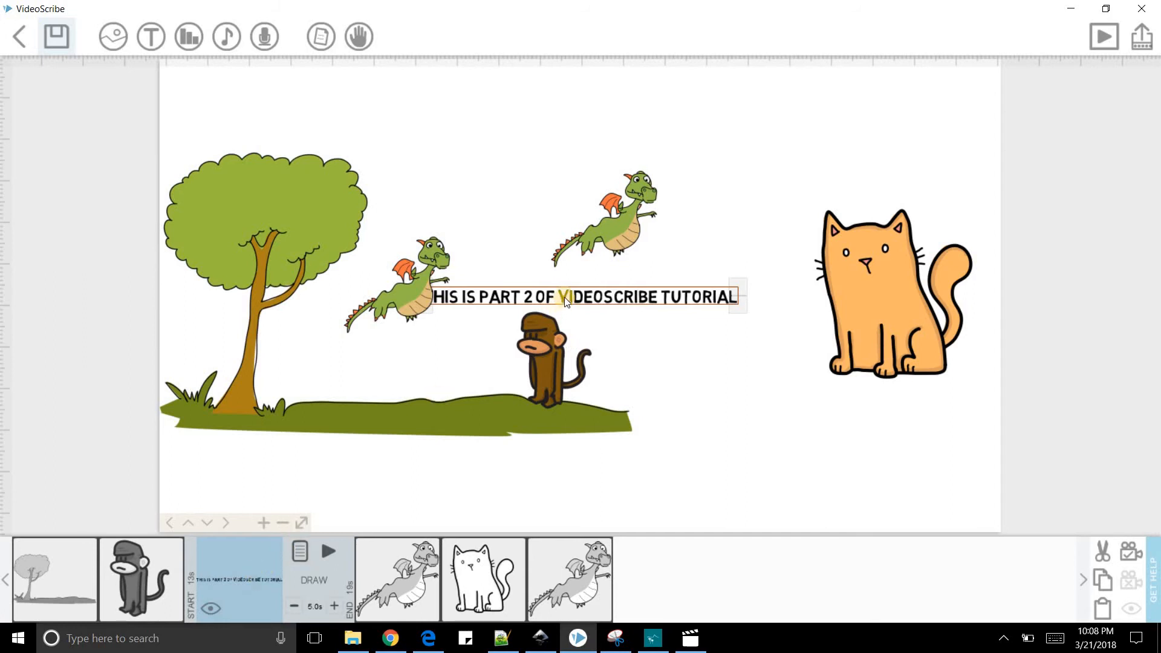
# - Move the text above the tree and dragons and enlarge it into a wide title
pyautogui.click(539, 157)
pyautogui.moveTo(514, 147); pyautogui.dragTo(489, 131)
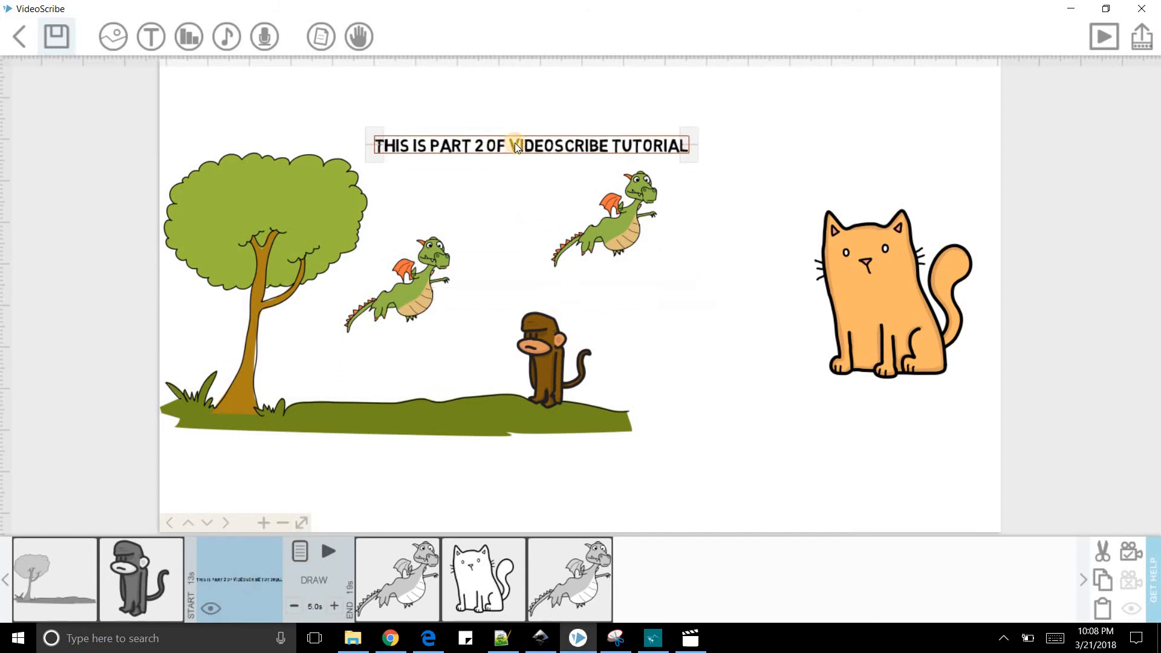
pyautogui.moveTo(686, 156); pyautogui.dragTo(793, 158)
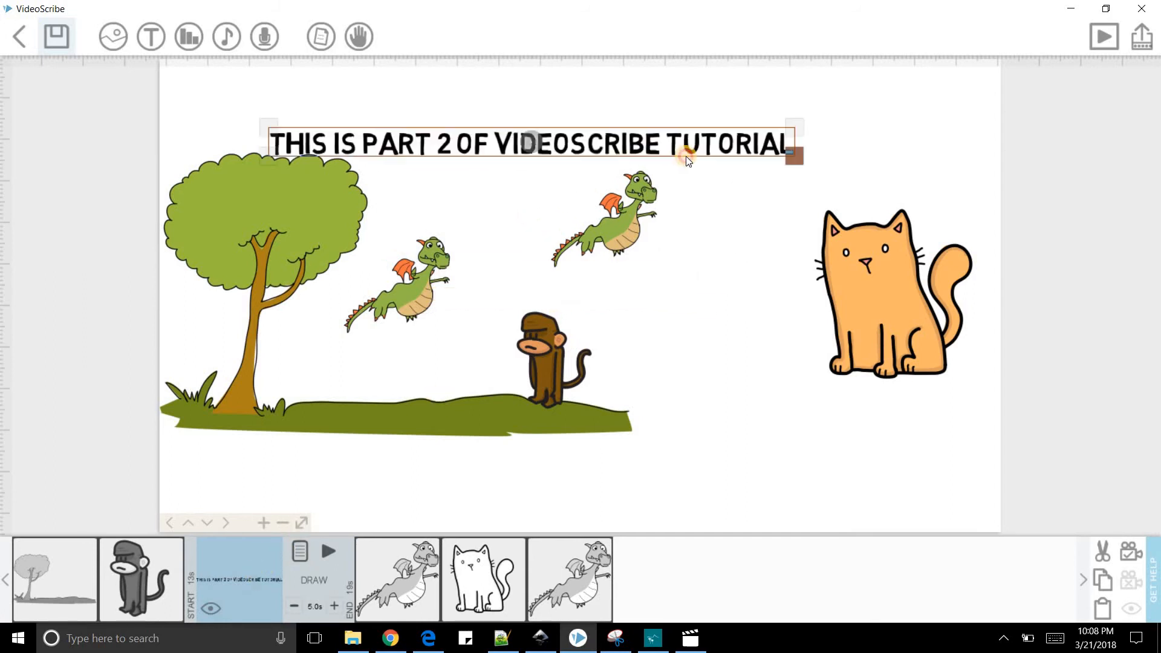
pyautogui.click(690, 159)
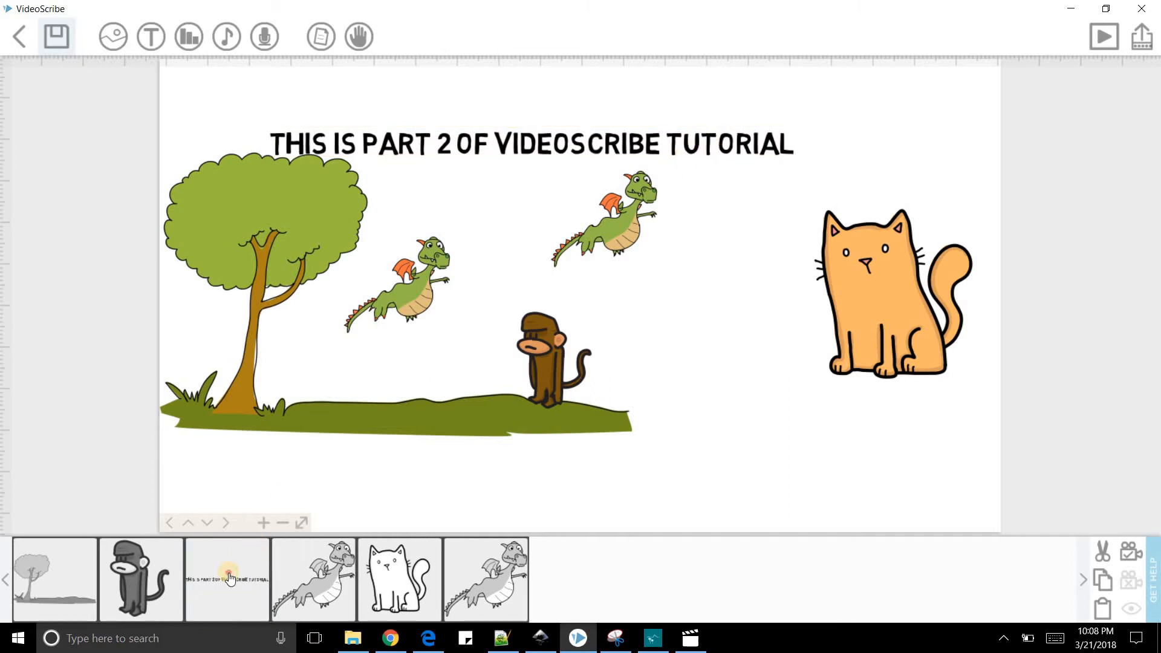
pyautogui.click(530, 142)
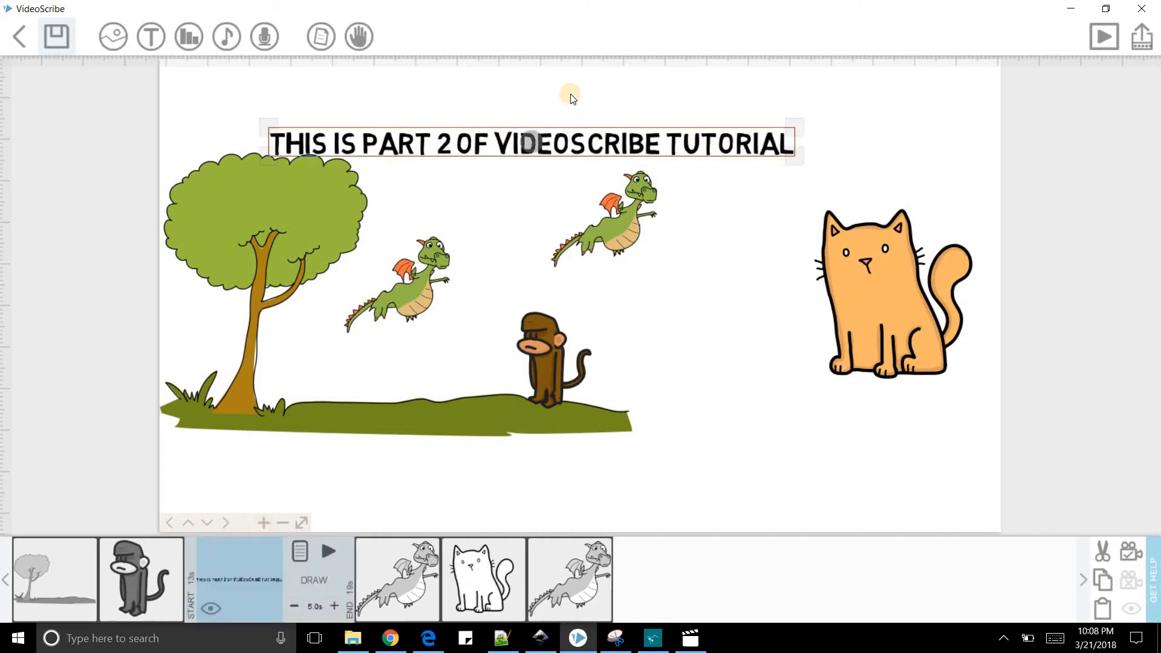
# - Open the title's text for replacement through its text properties
pyautogui.click(171, 592)
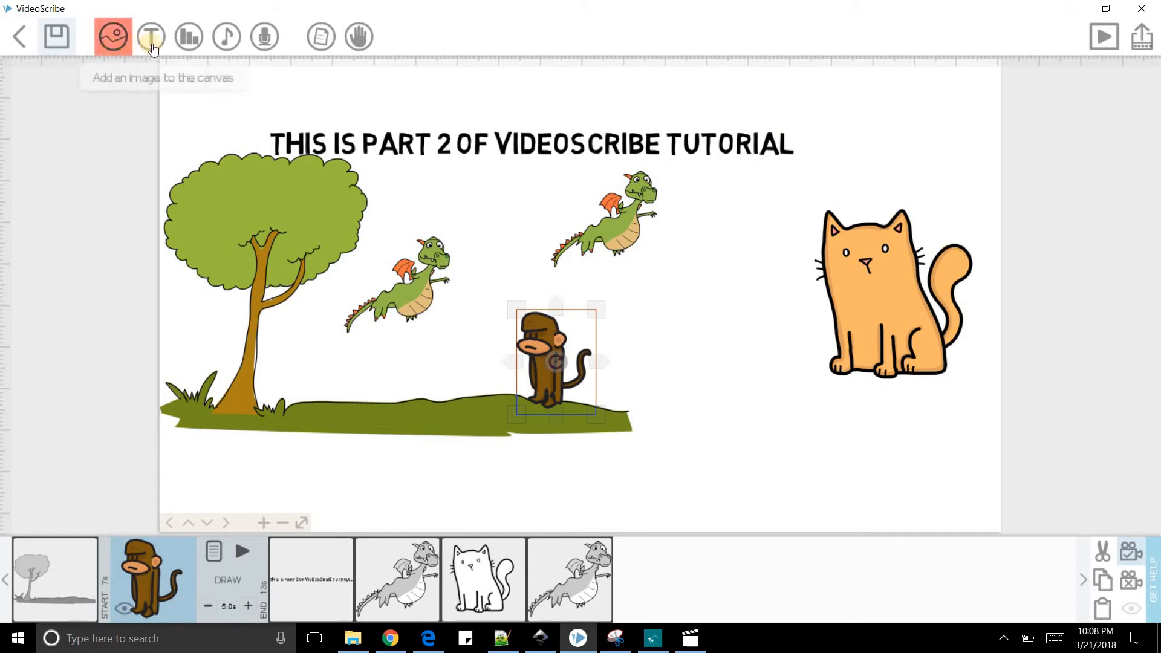
pyautogui.click(299, 577)
pyautogui.click(301, 551)
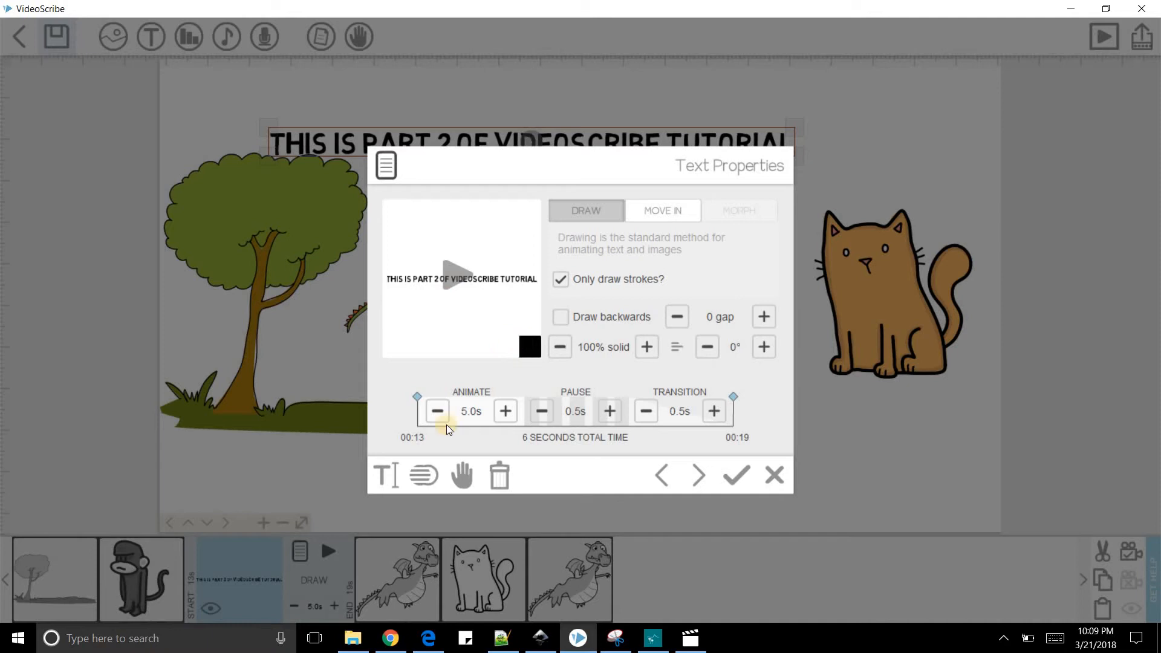
pyautogui.click(391, 468)
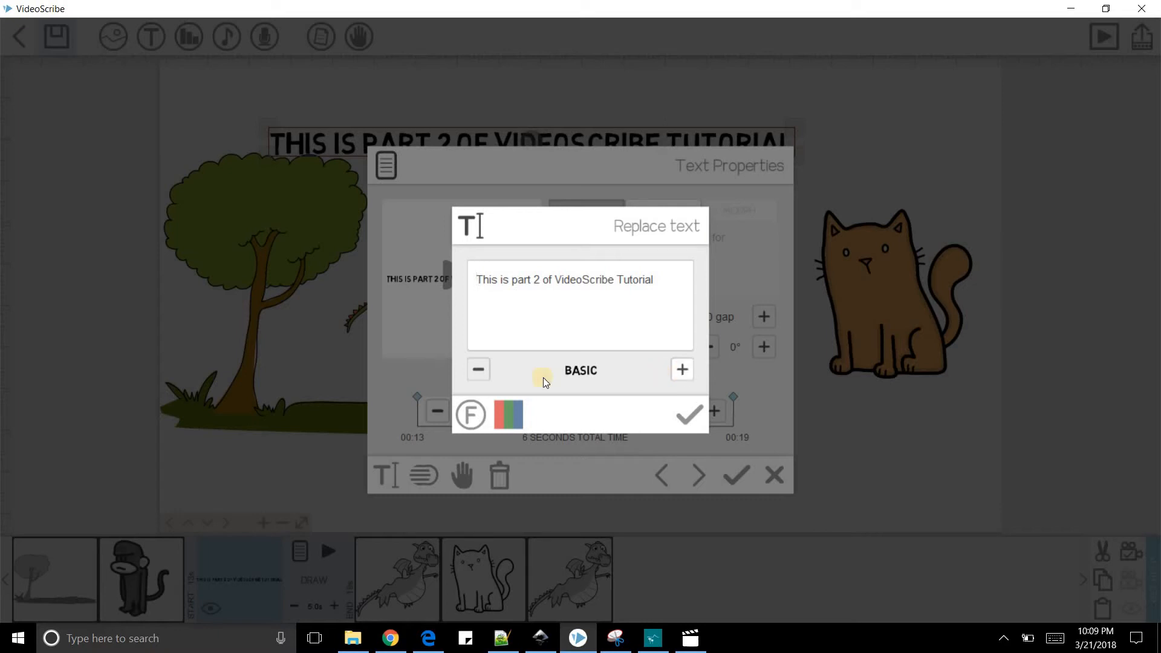
# - Cycle through the already imported fonts for the title, stopping at Britannic Bold
pyautogui.click(684, 369)
pyautogui.click(683, 369)
pyautogui.click(683, 369)
pyautogui.click(683, 369)
pyautogui.click(683, 369)
pyautogui.click(684, 369)
pyautogui.click(683, 369)
pyautogui.click(684, 369)
# - Import the Arial Baltic font from the available fonts and use it for the title
pyautogui.click(467, 414)
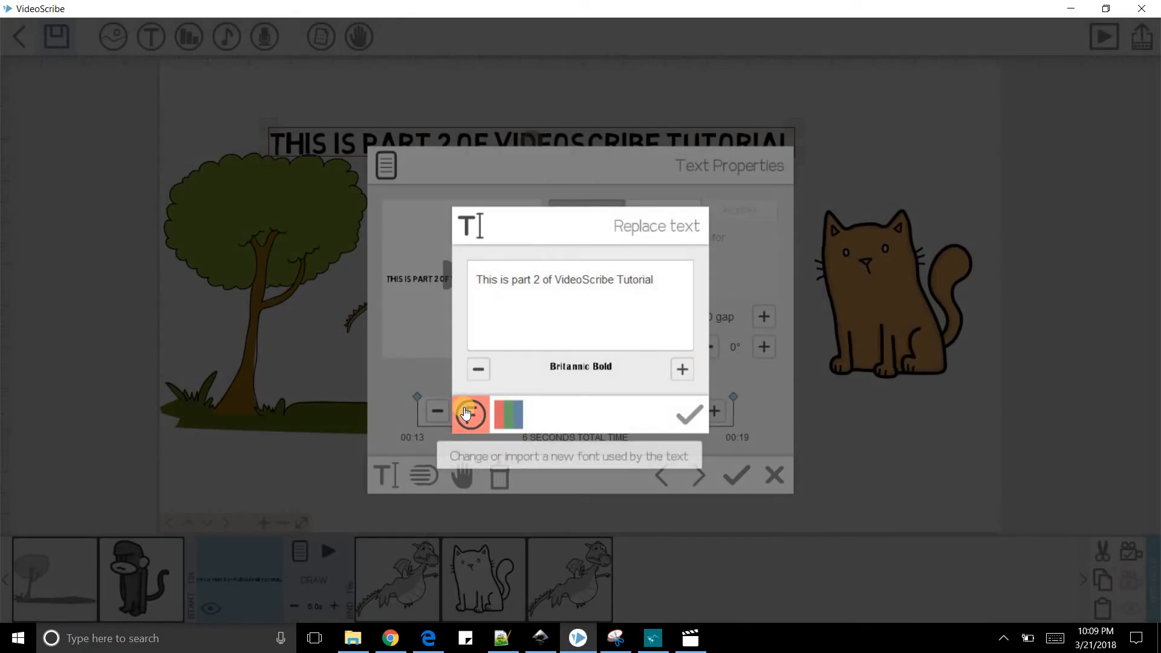
pyautogui.click(465, 413)
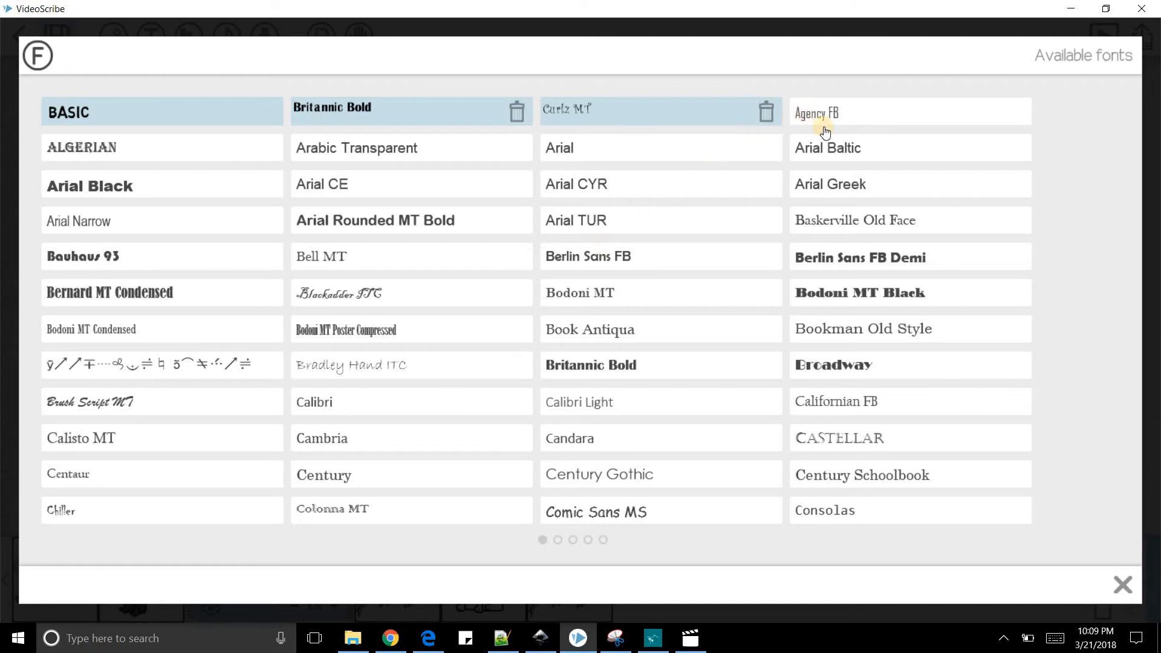
pyautogui.click(842, 147)
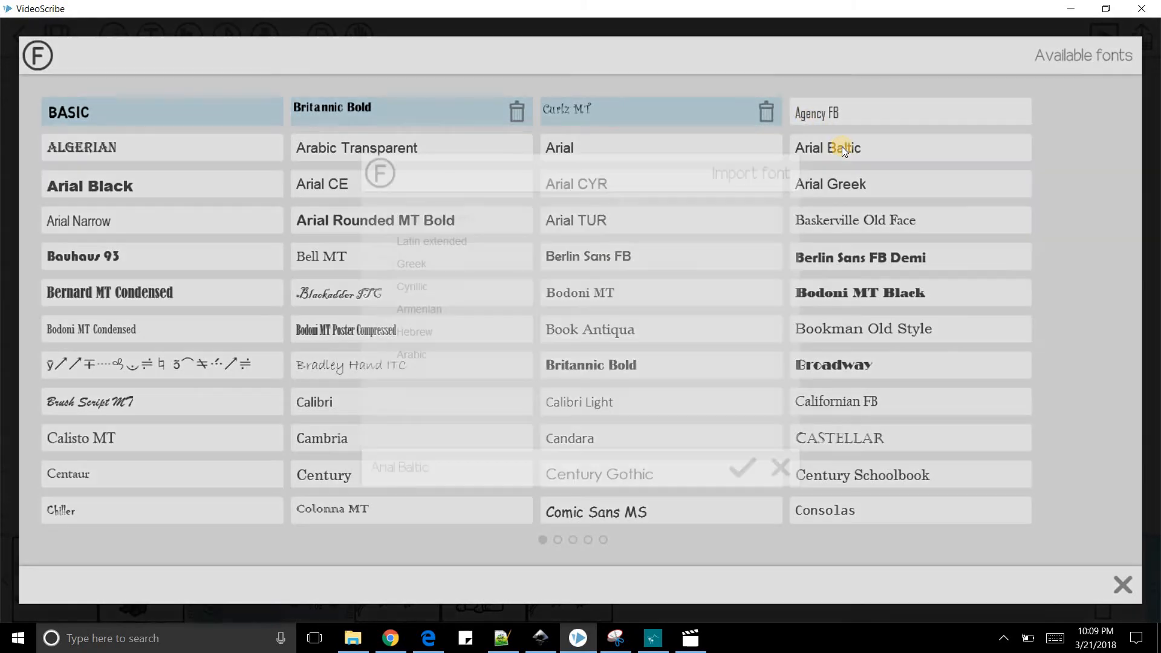
pyautogui.click(738, 467)
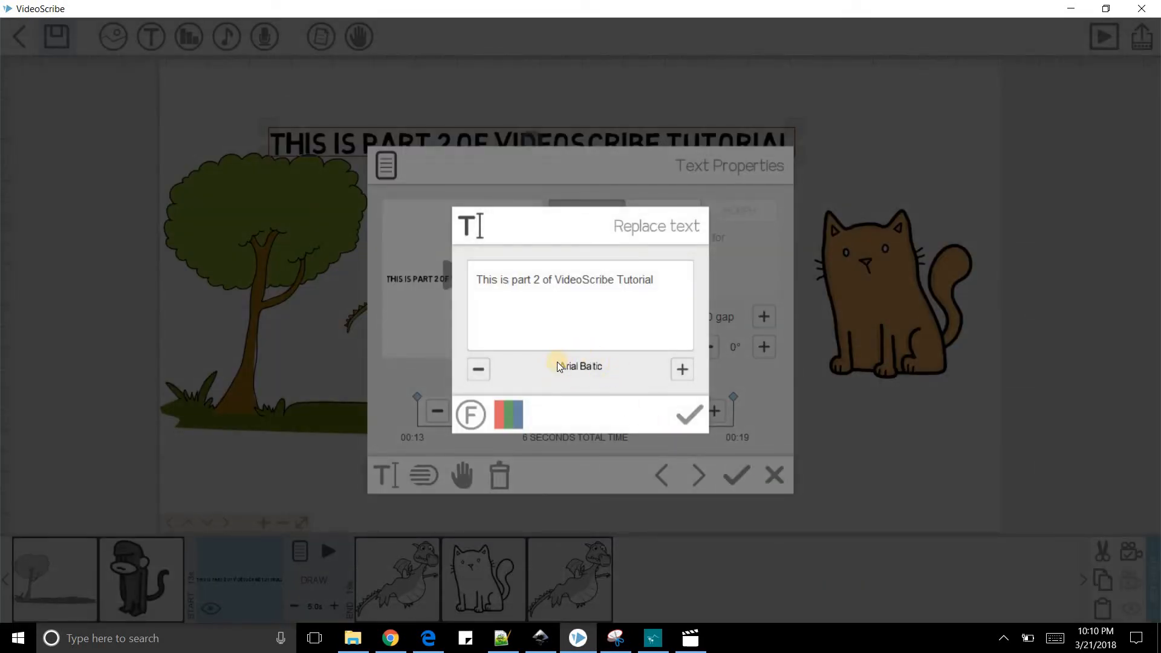
pyautogui.click(477, 364)
pyautogui.click(477, 365)
pyautogui.click(477, 365)
pyautogui.click(477, 365)
# - Set the title's text colour to red and apply the text replacement
pyautogui.click(506, 421)
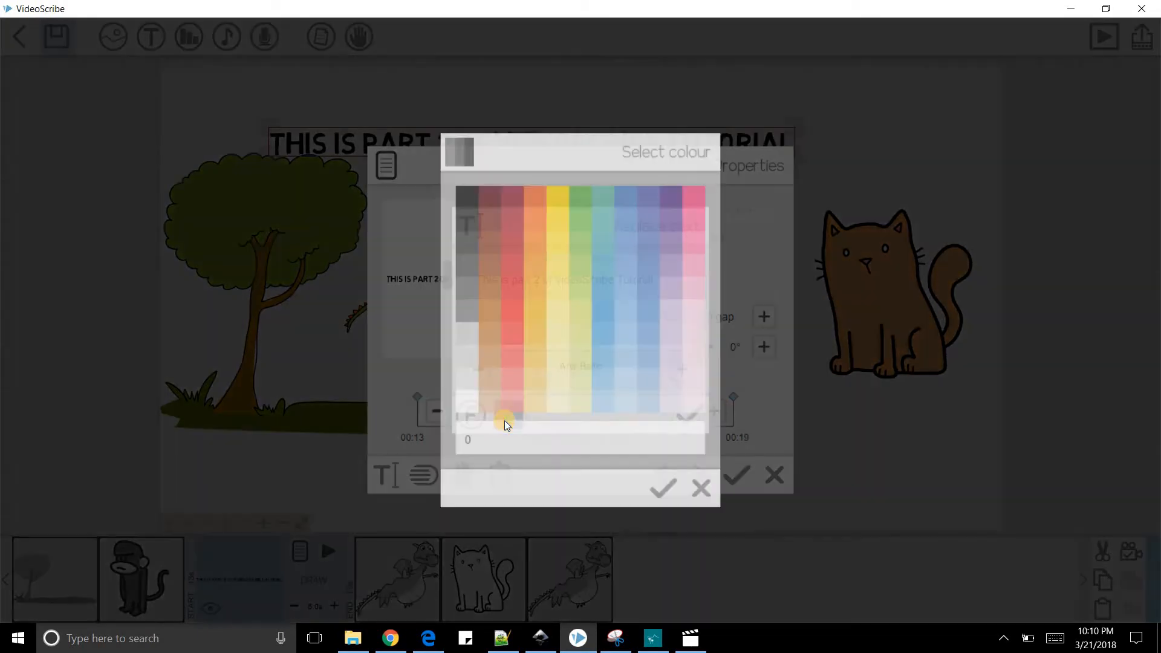
pyautogui.click(511, 310)
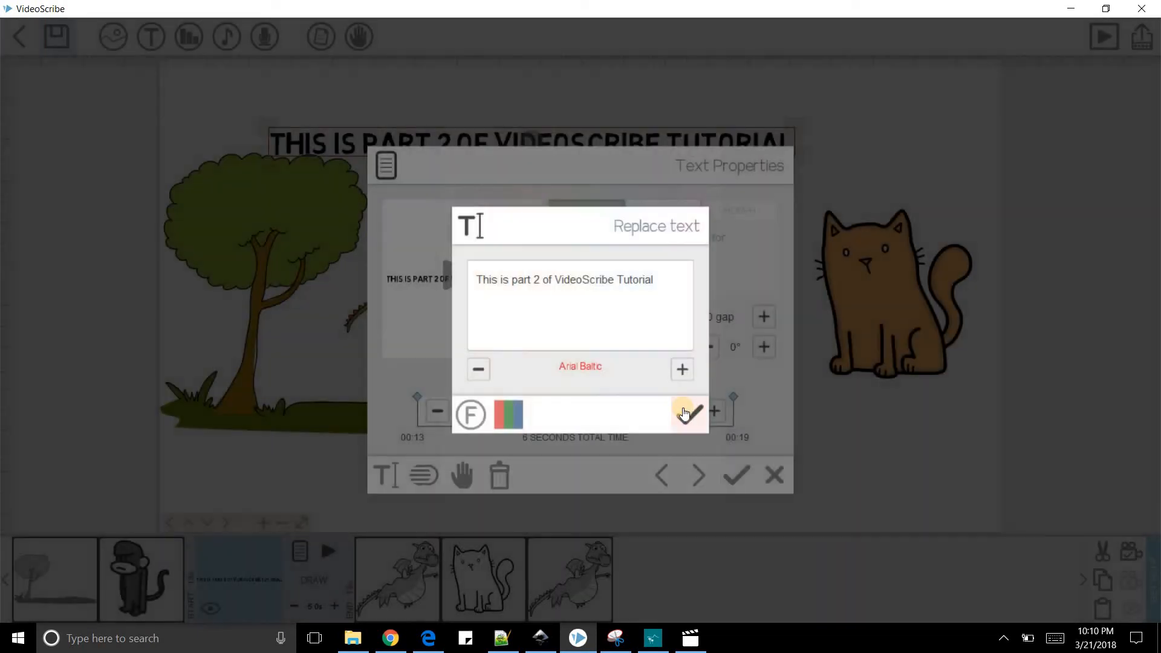
pyautogui.click(684, 414)
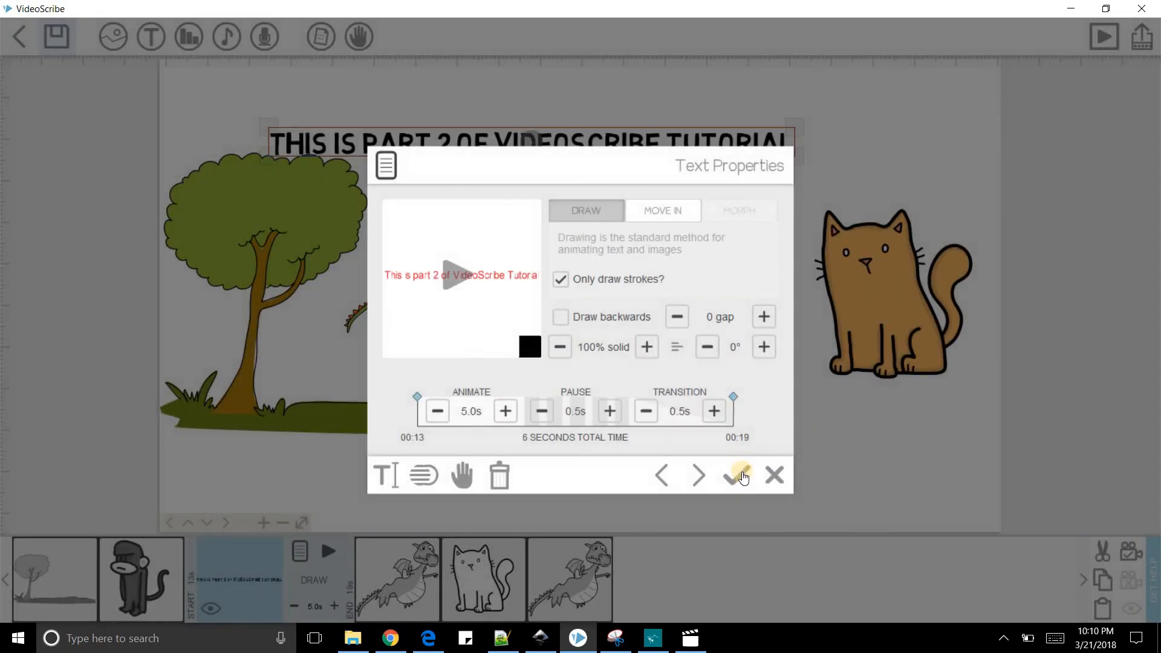